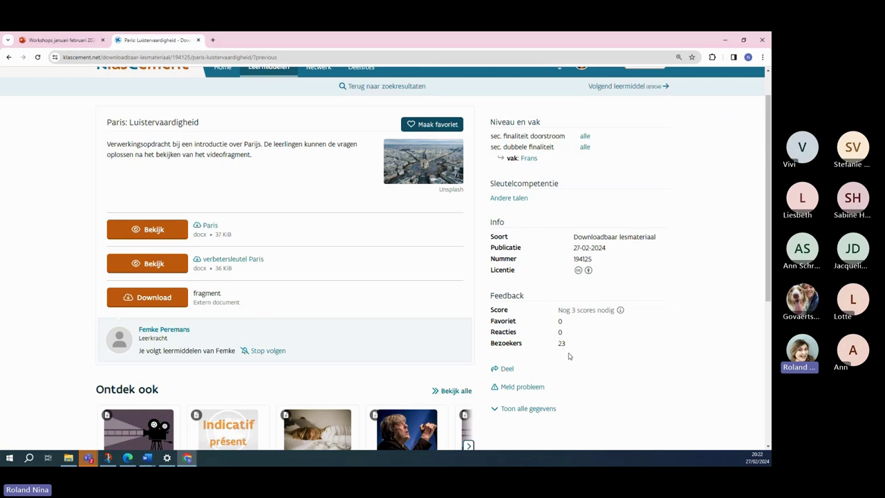
- Show the sharing options of the "Paris: Luistervaardigheid" resource and look over the rest of its page
click(505, 371)
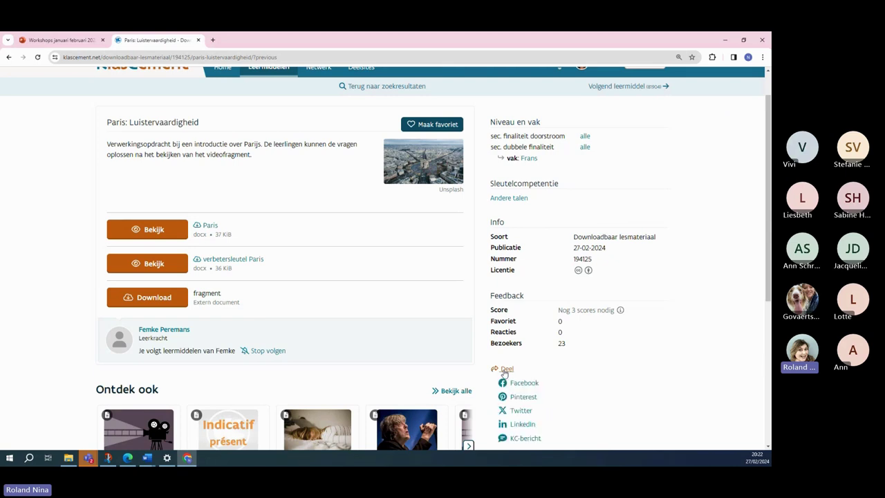
scroll(590, 372, down, 2)
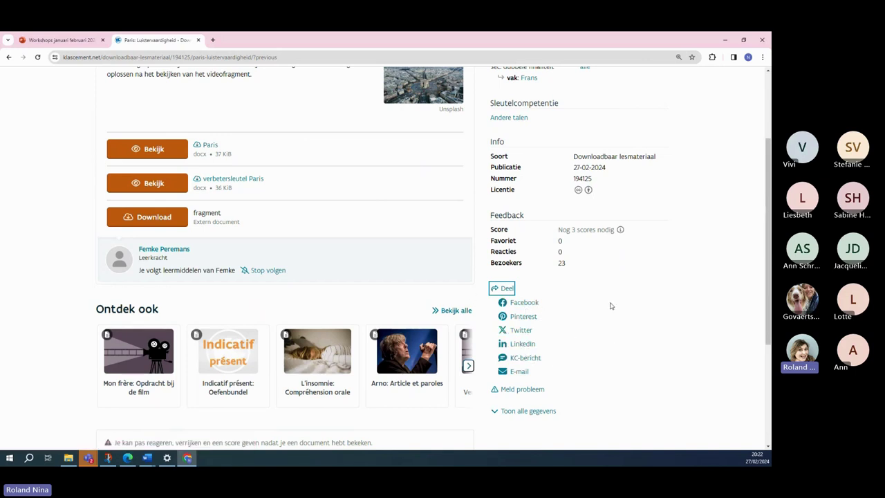
scroll(529, 343, down, 2)
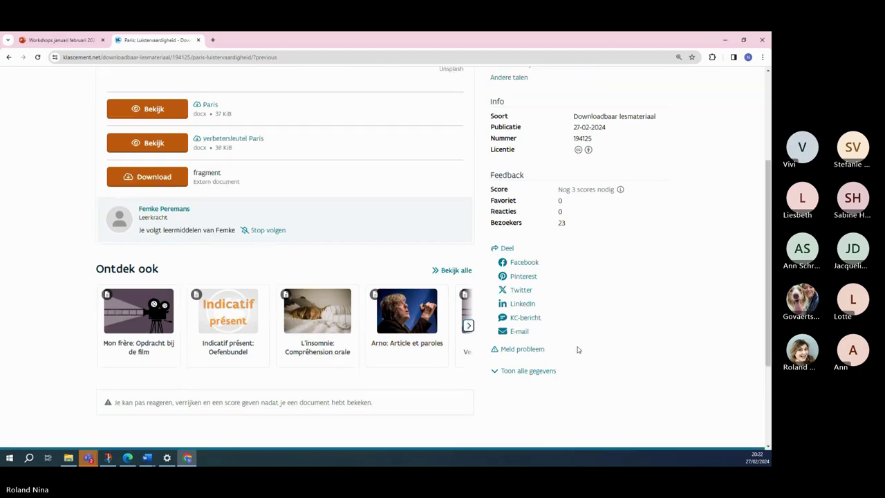
scroll(577, 350, up, 2)
scroll(578, 352, down, 4)
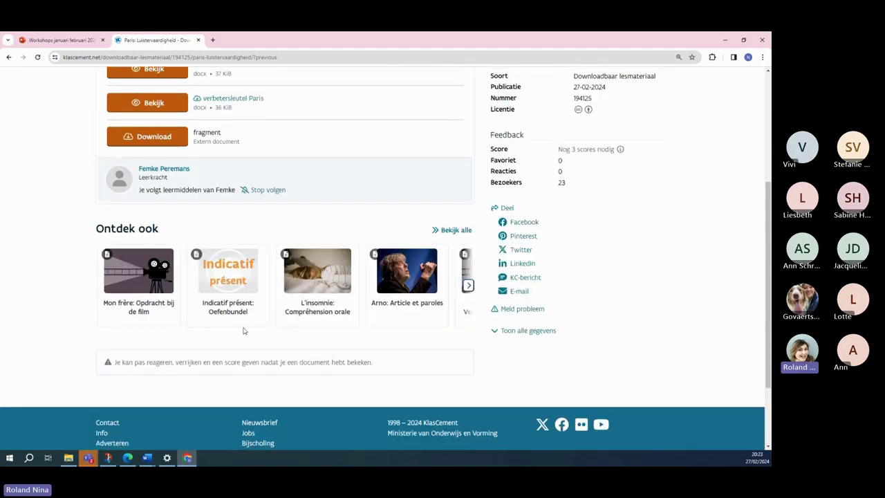
- Preview the Paris docx worksheet, look through its exercises, and close the preview
scroll(242, 330, up, 8)
click(170, 232)
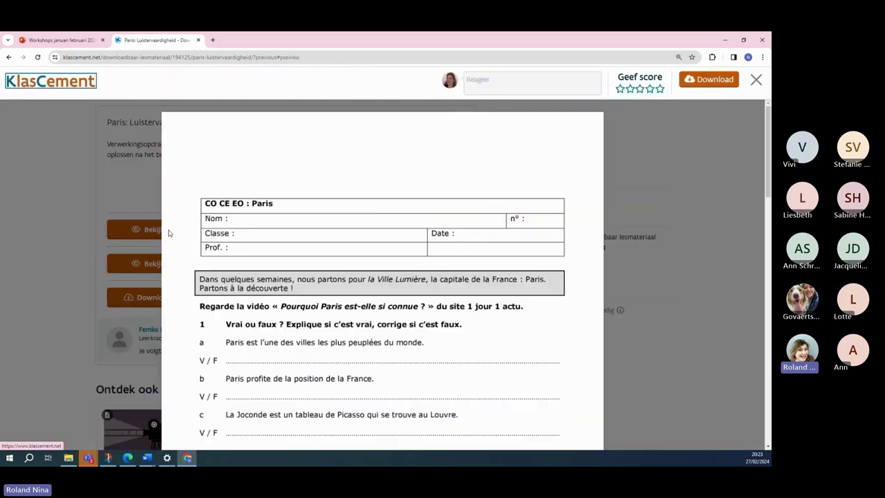
scroll(355, 219, down, 5)
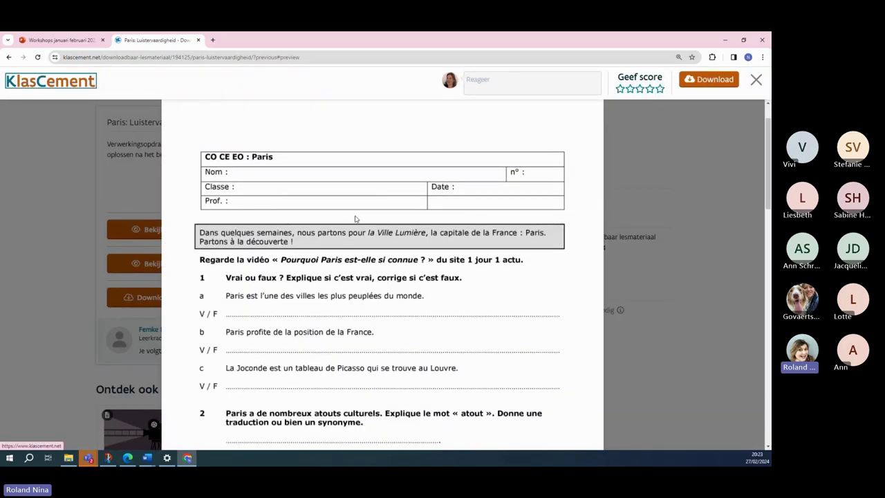
scroll(355, 225, down, 3)
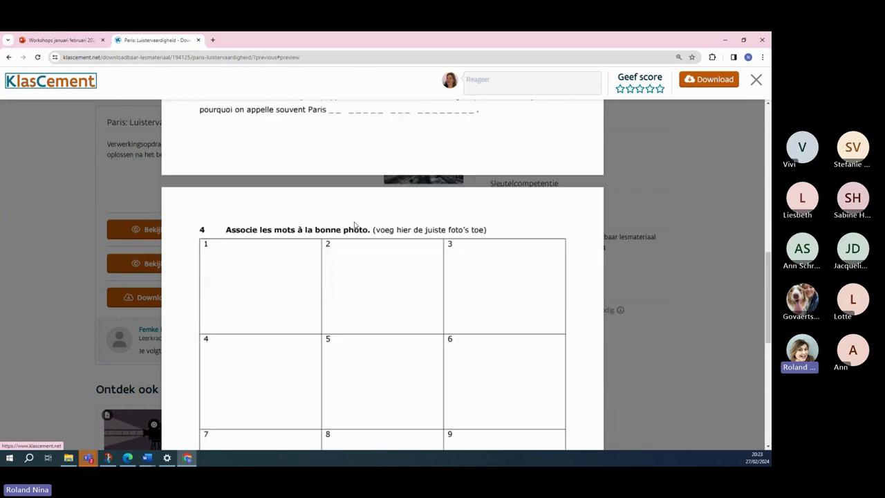
click(756, 80)
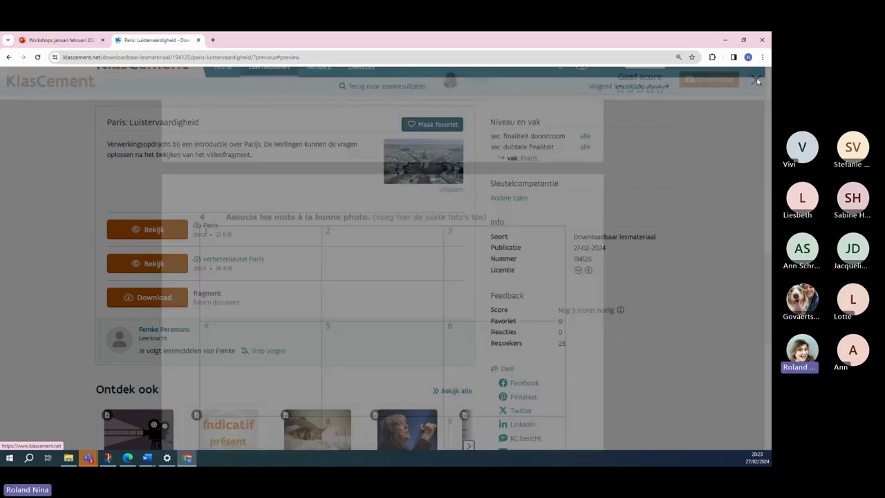
- Examine the score, comment and adaptation options beneath the resource's related materials
scroll(402, 336, down, 3)
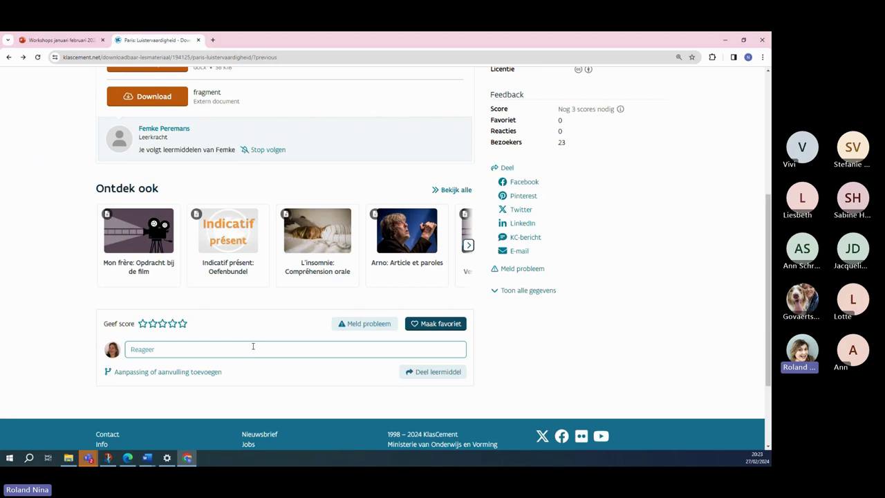
click(253, 350)
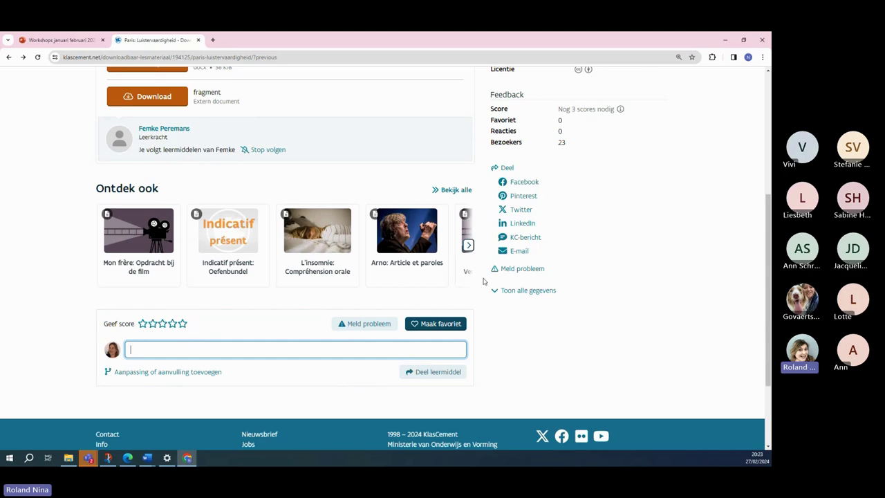
scroll(340, 286, up, 1)
scroll(339, 286, down, 2)
scroll(339, 286, up, 1)
scroll(339, 284, up, 1)
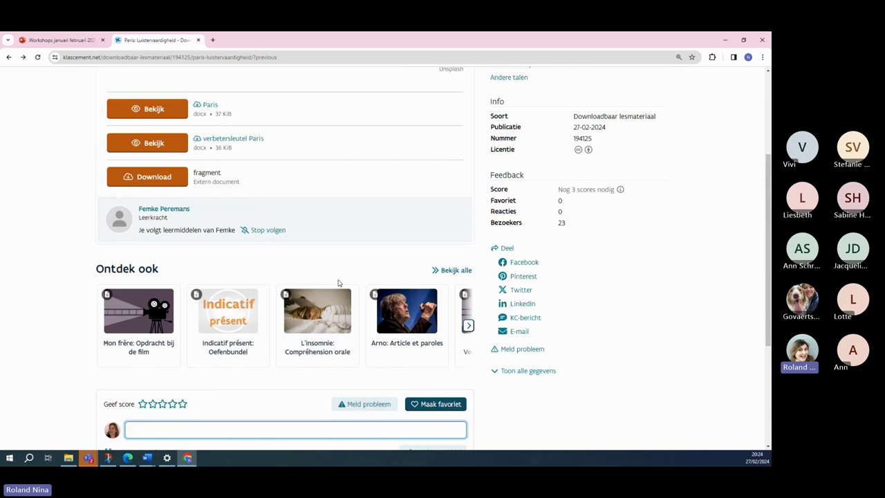
scroll(373, 249, down, 2)
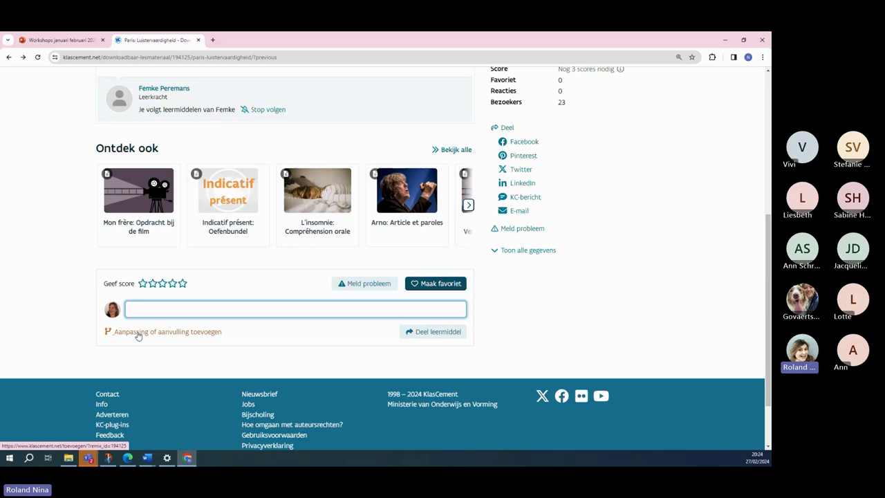
- Add the "Paris: Luistervaardigheid" resource to the personal favourites and look through the existing favourites folders
scroll(159, 325, up, 4)
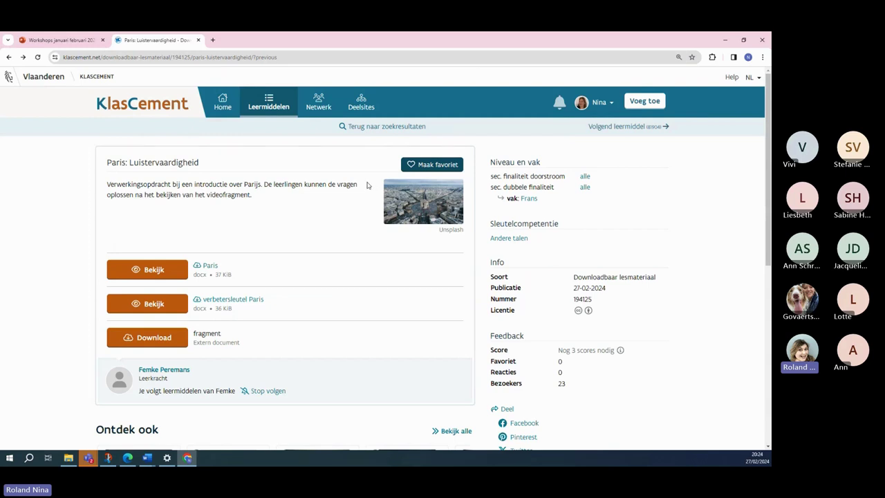
click(418, 166)
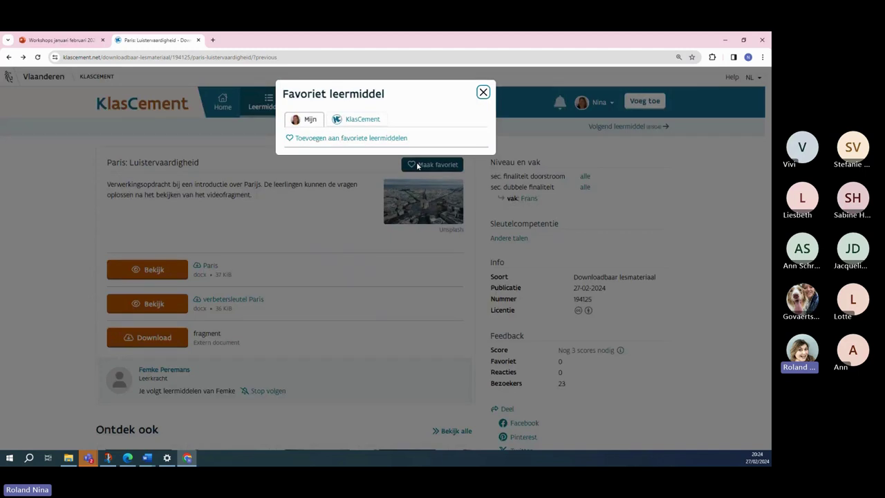
click(313, 140)
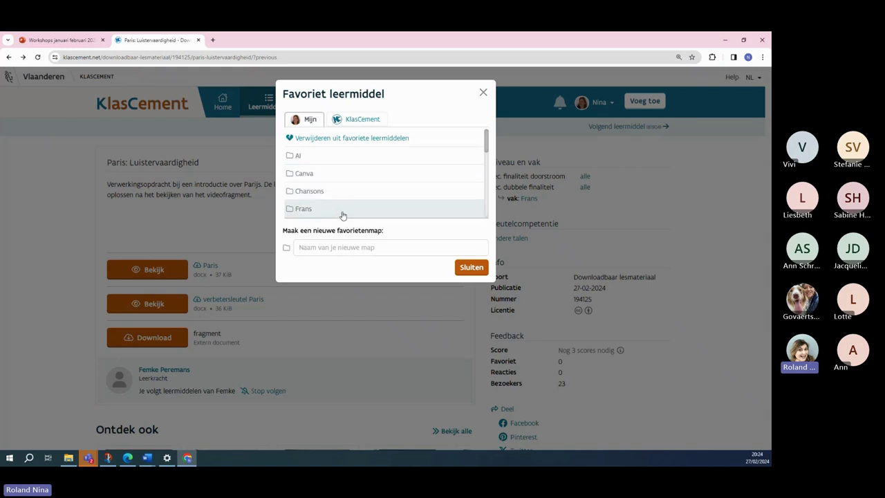
scroll(346, 193, down, 2)
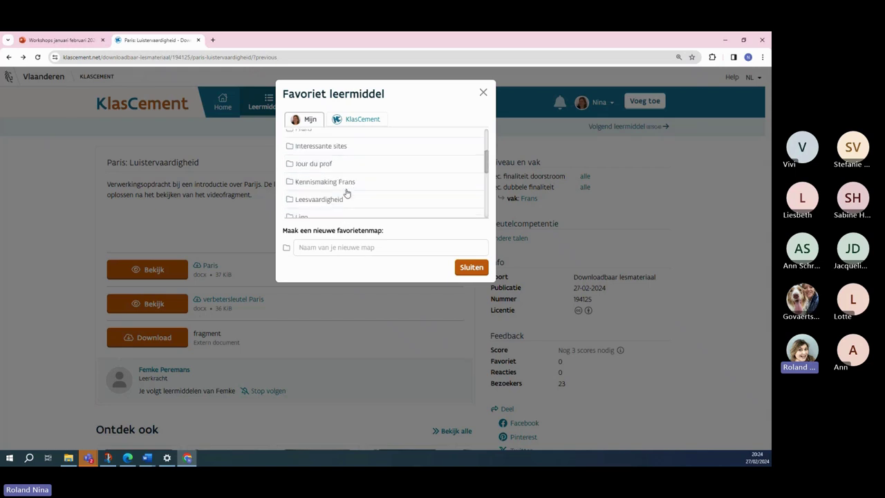
scroll(346, 193, down, 4)
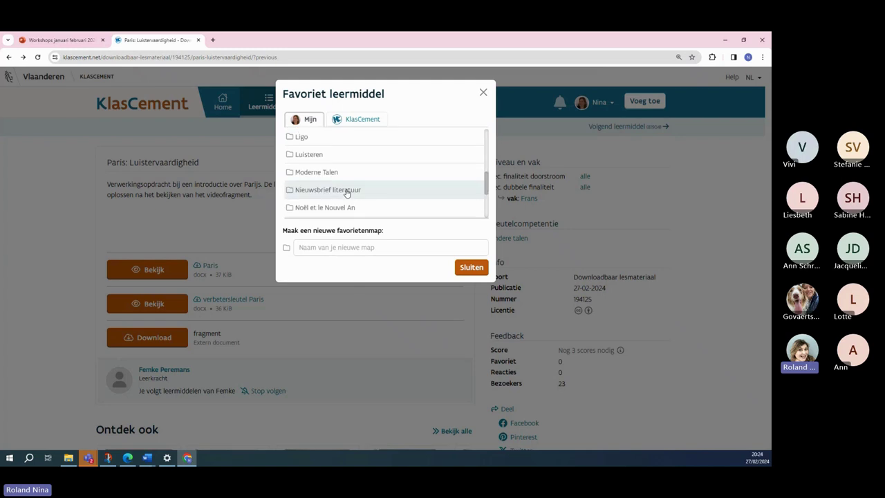
scroll(347, 193, down, 1)
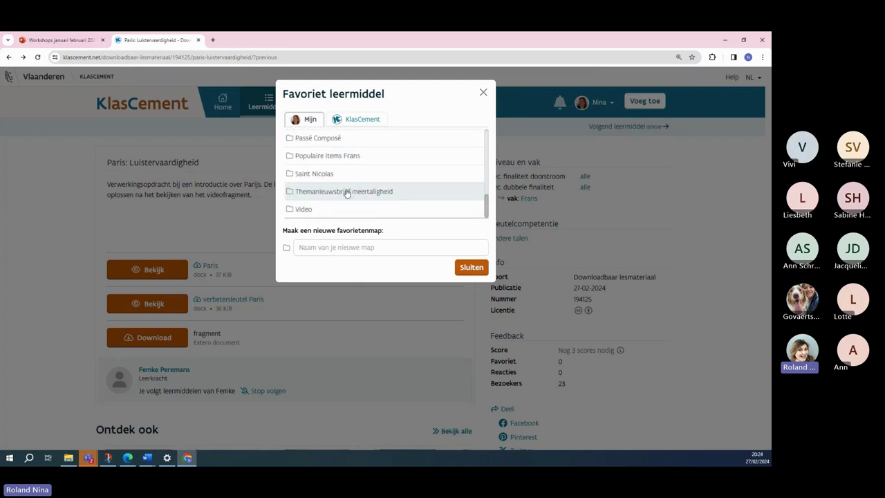
- Create a favourites folder named "Luistervaardigheid" for this resource, with visibility set to Iedereen, and close the favourites dialog
click(346, 247)
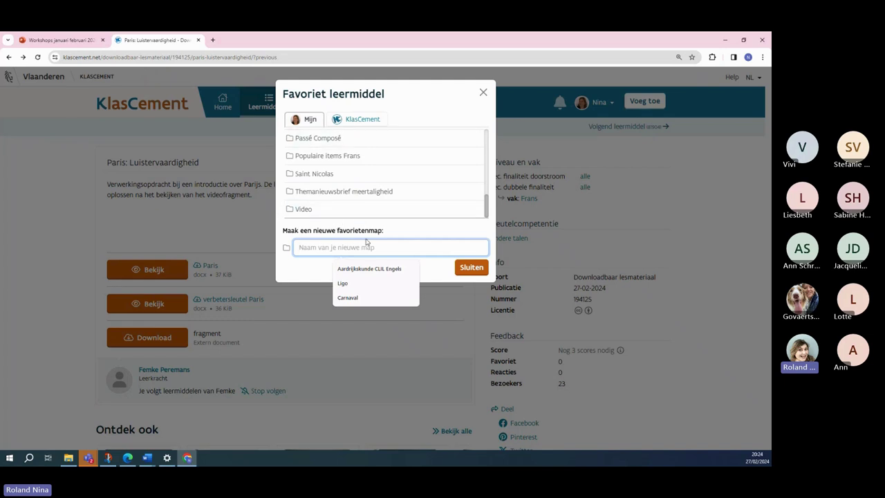
text(L)
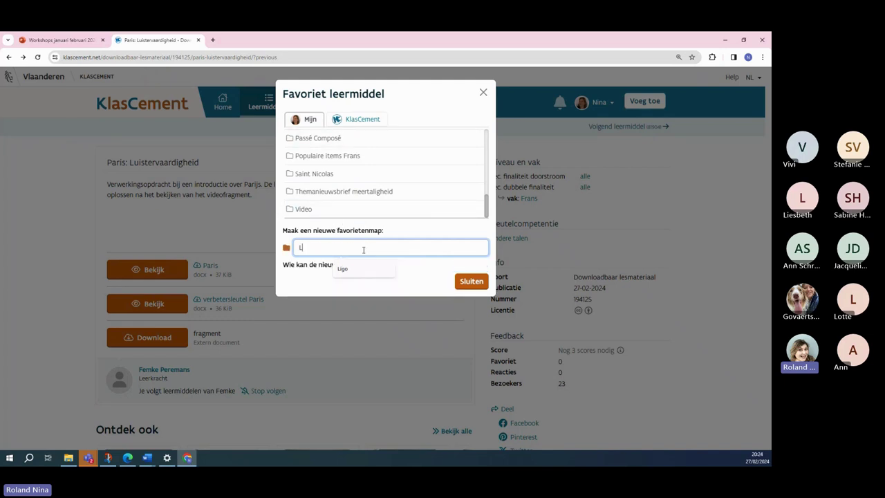
text(uiste)
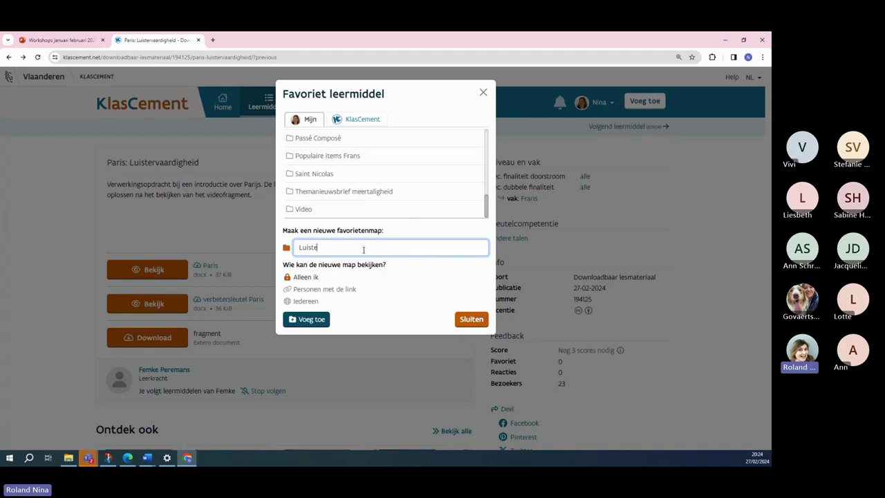
text(rvaardigheid)
click(303, 302)
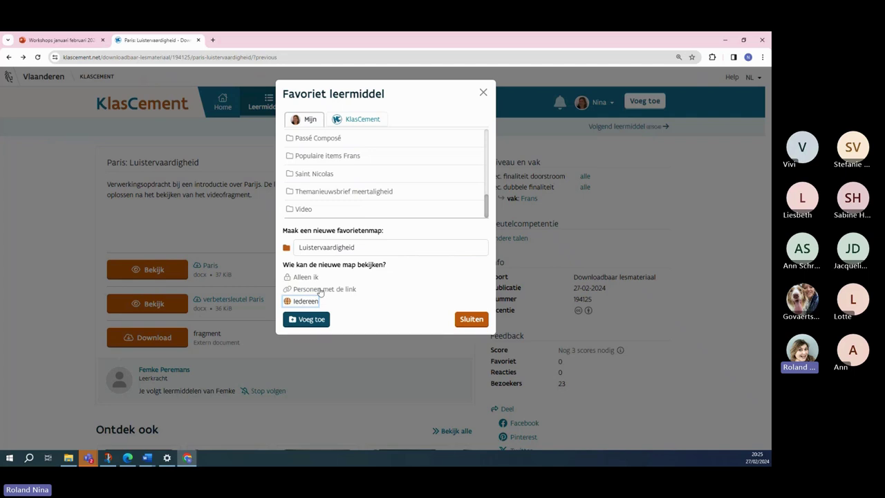
click(320, 290)
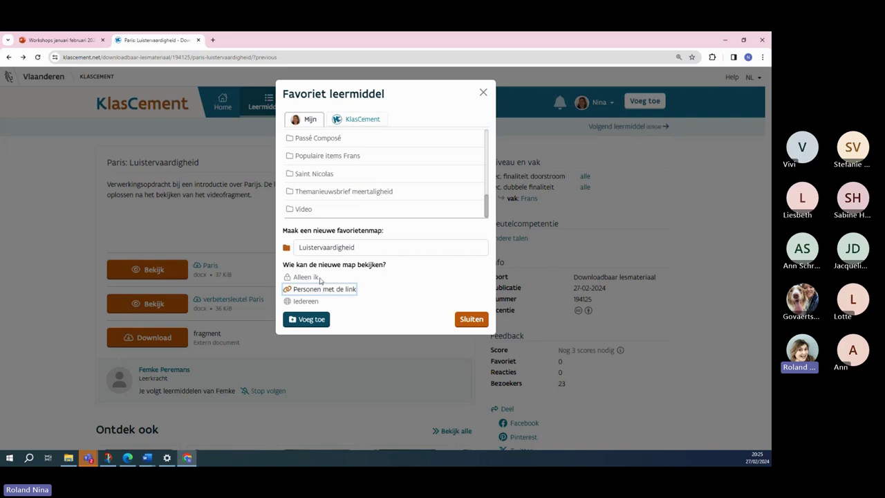
click(306, 301)
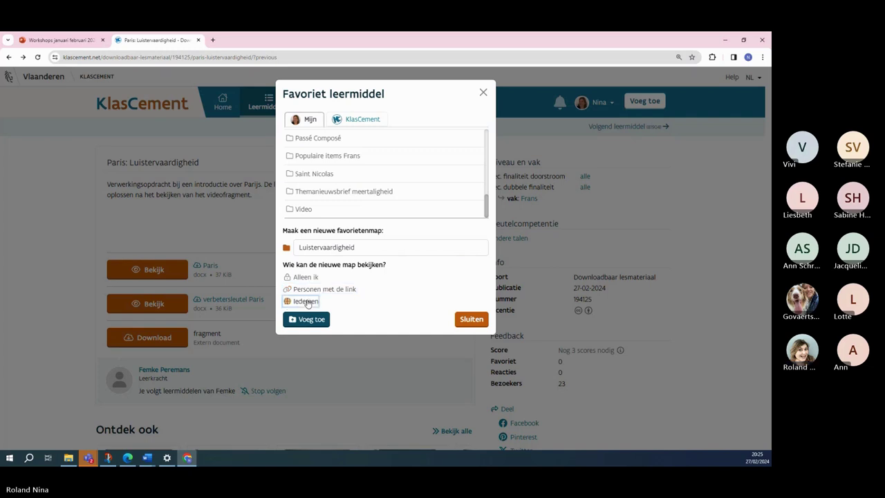
click(308, 321)
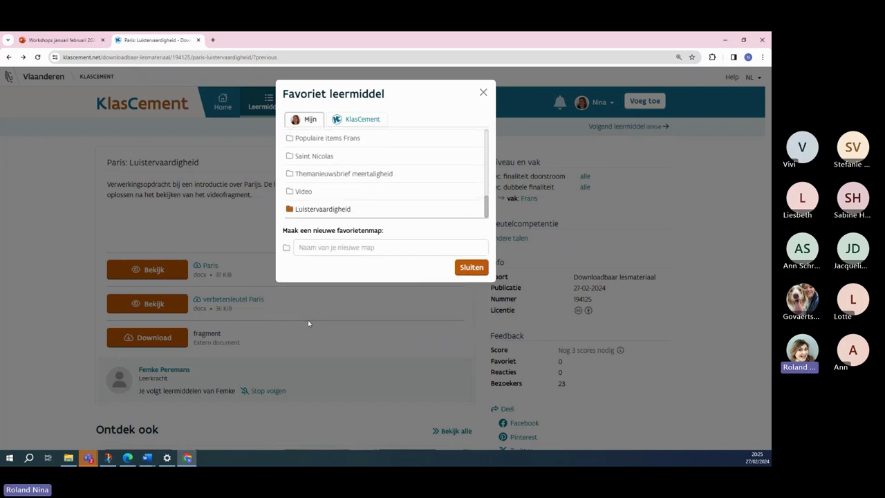
click(467, 269)
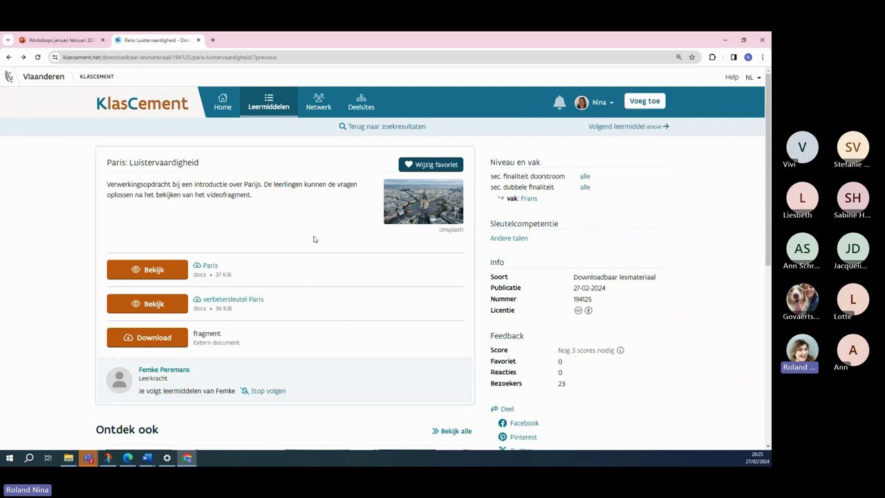
- Go to the personal favourites overview and open the "Luistervaardigheid" folder
click(612, 104)
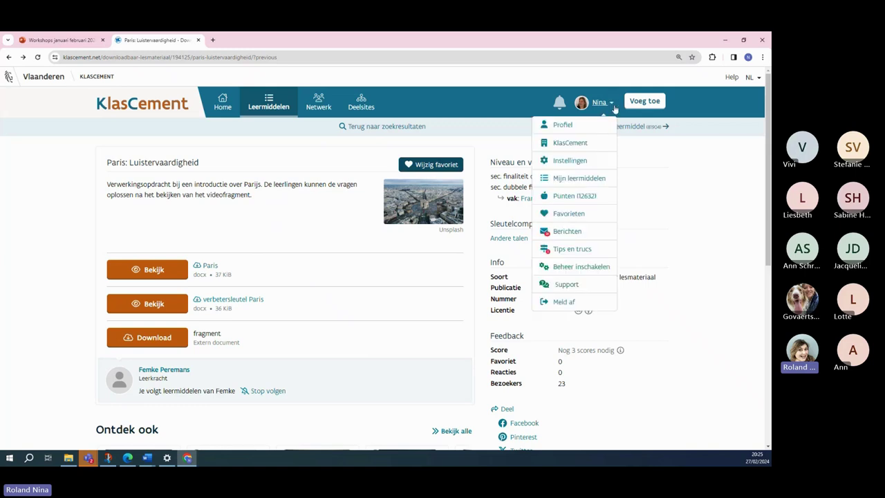
click(574, 213)
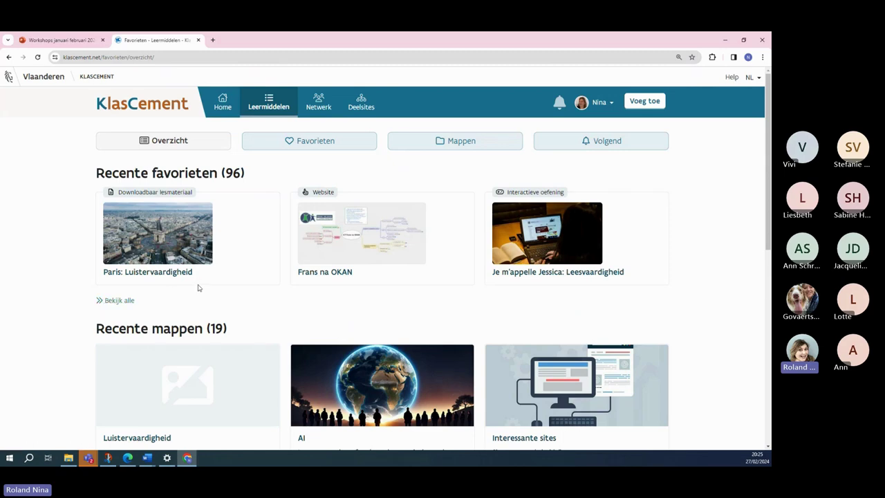
scroll(246, 274, down, 2)
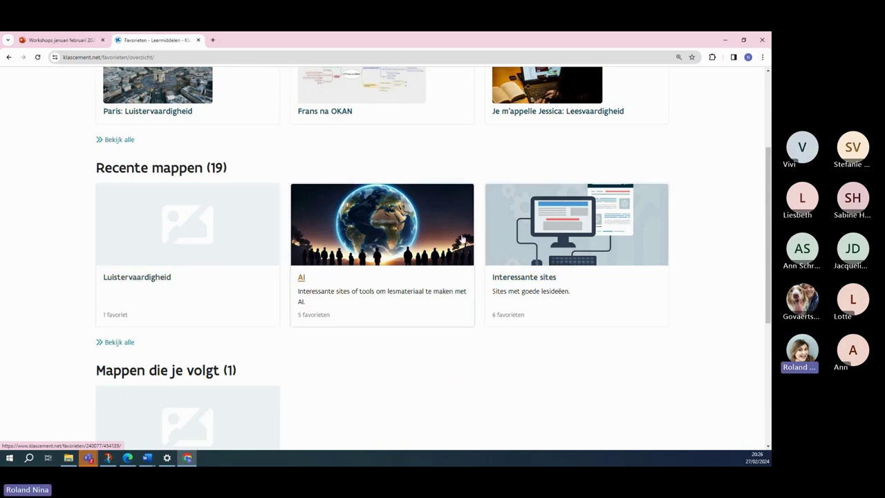
click(204, 281)
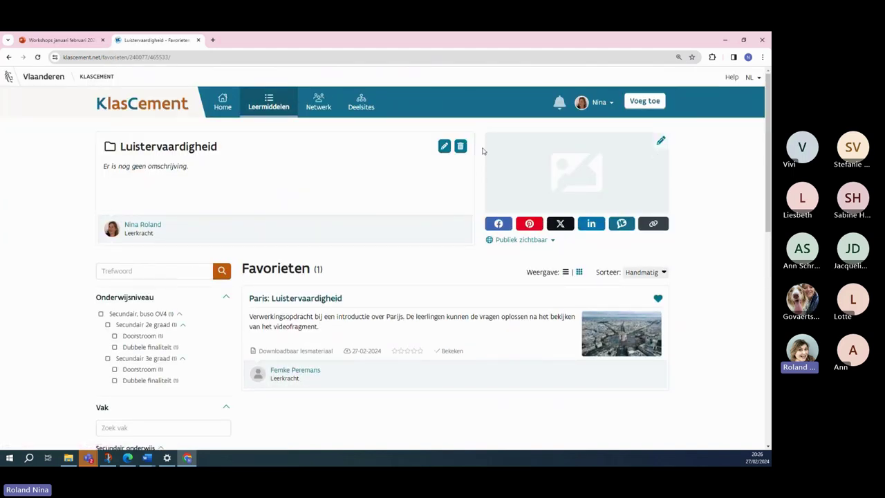
- Give the folder the description "Interessante leermiddelen voor luistervaardigheid." and save it
click(444, 147)
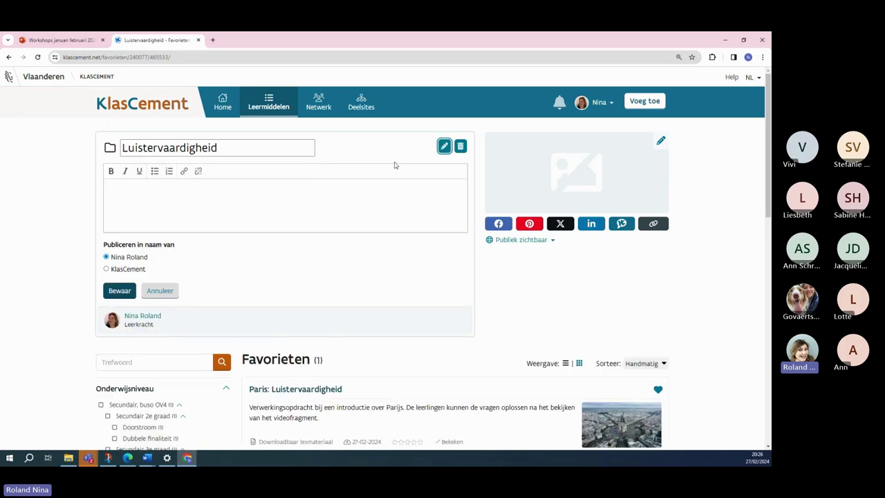
click(308, 201)
text(Interessante le)
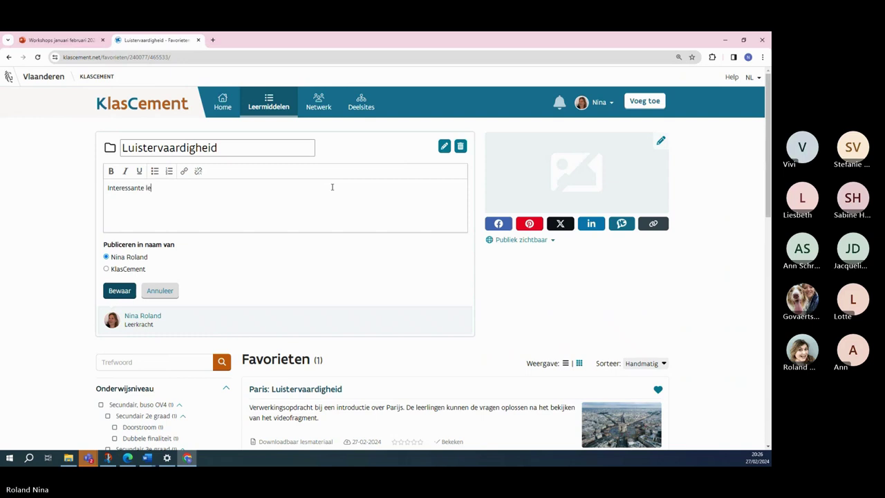
text(ermidd)
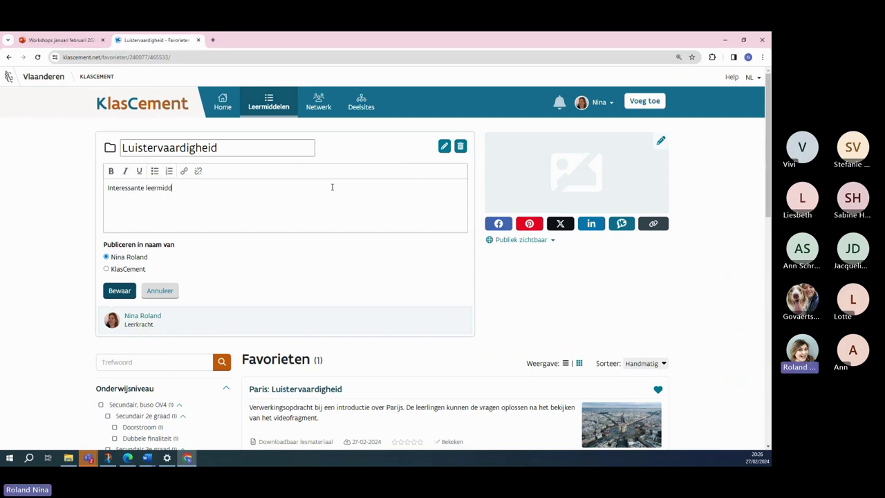
text(elen voor luistervaardigheid.)
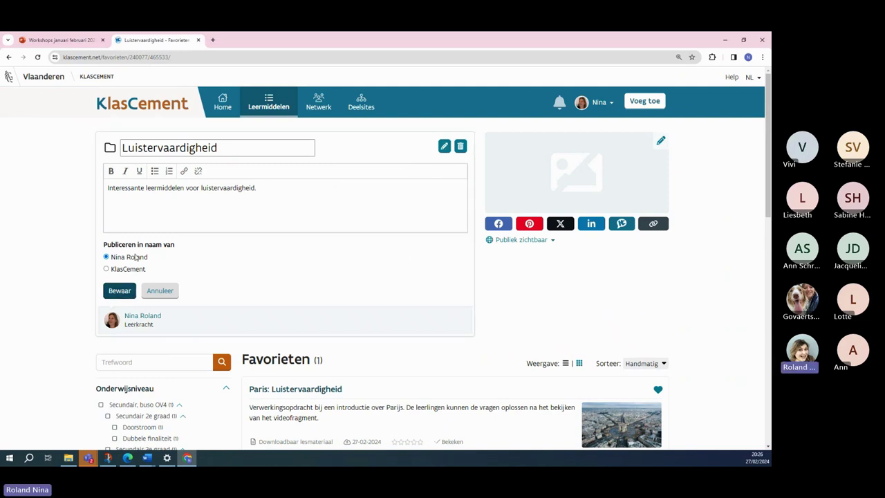
click(126, 294)
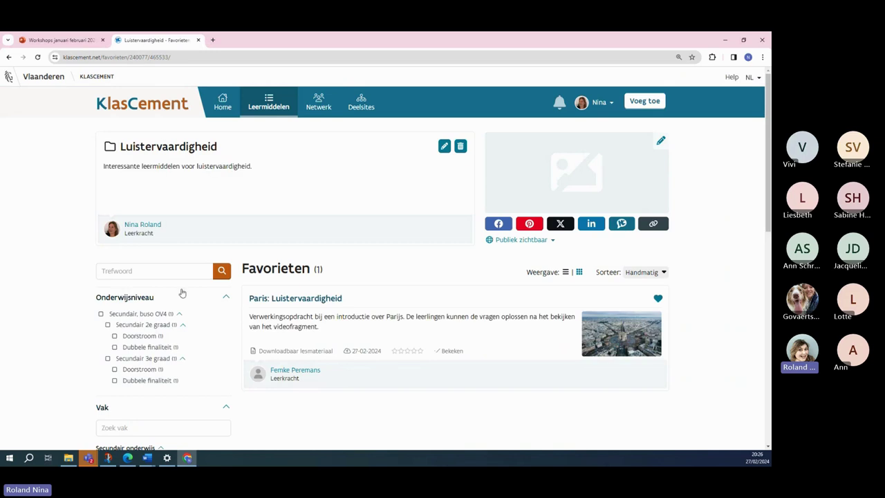
- Open the image search for the folder's cover picture, ready for a keyword
click(661, 141)
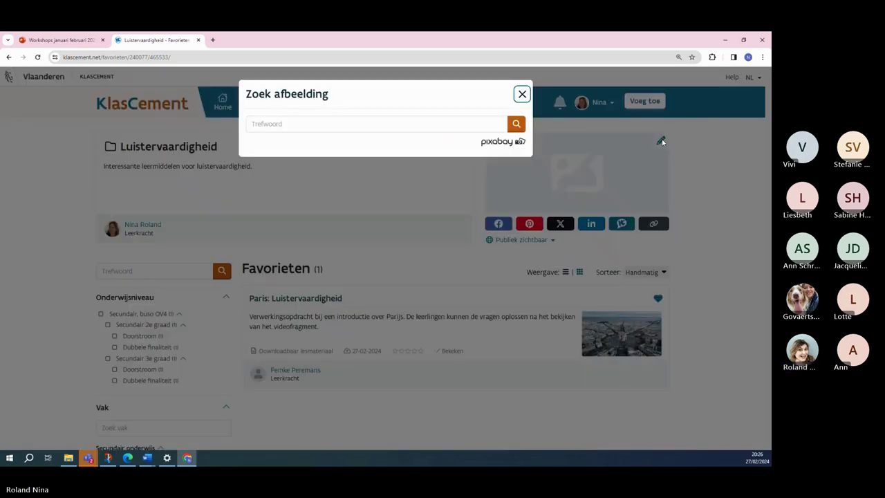
click(493, 122)
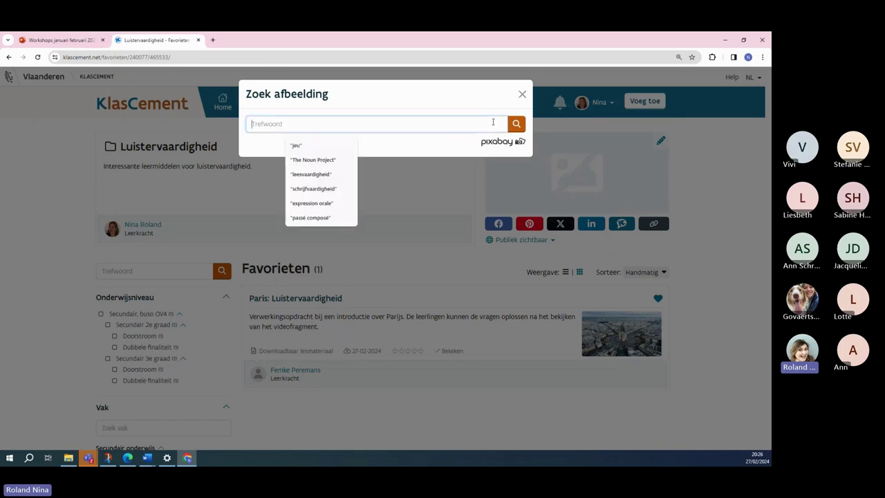